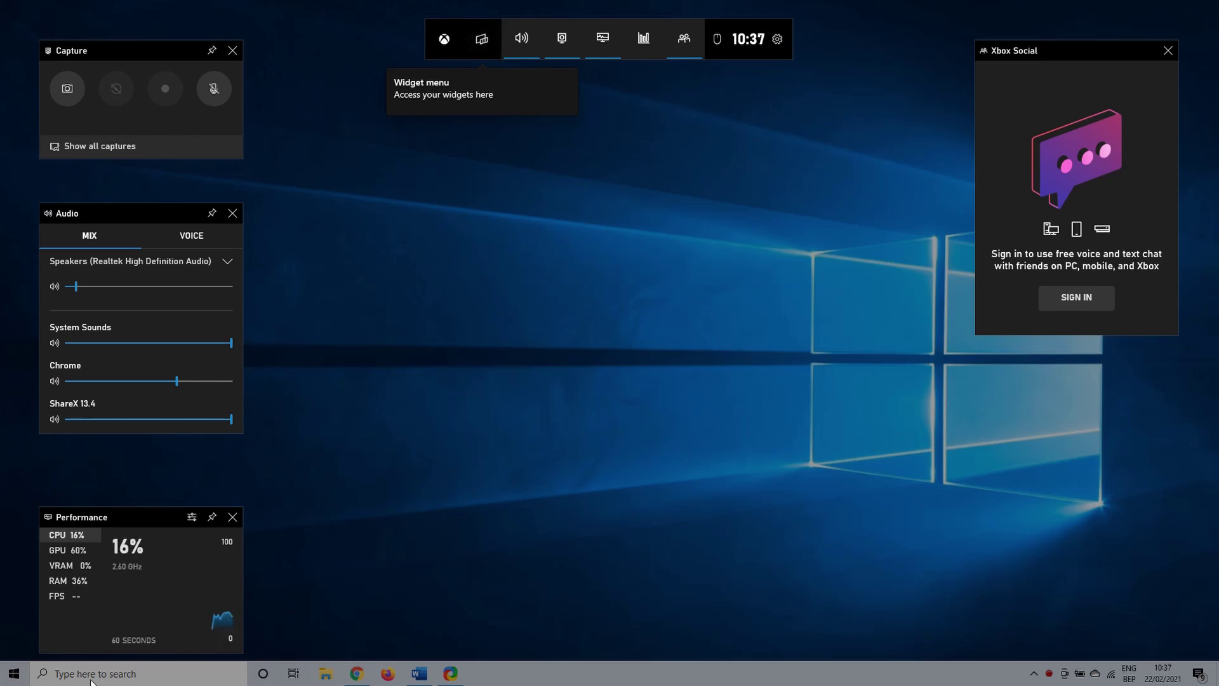
# Step: Dismiss the overlay and open Xbox Game Bar's app settings from a search for 'xbox'
pyautogui.click(612, 459)
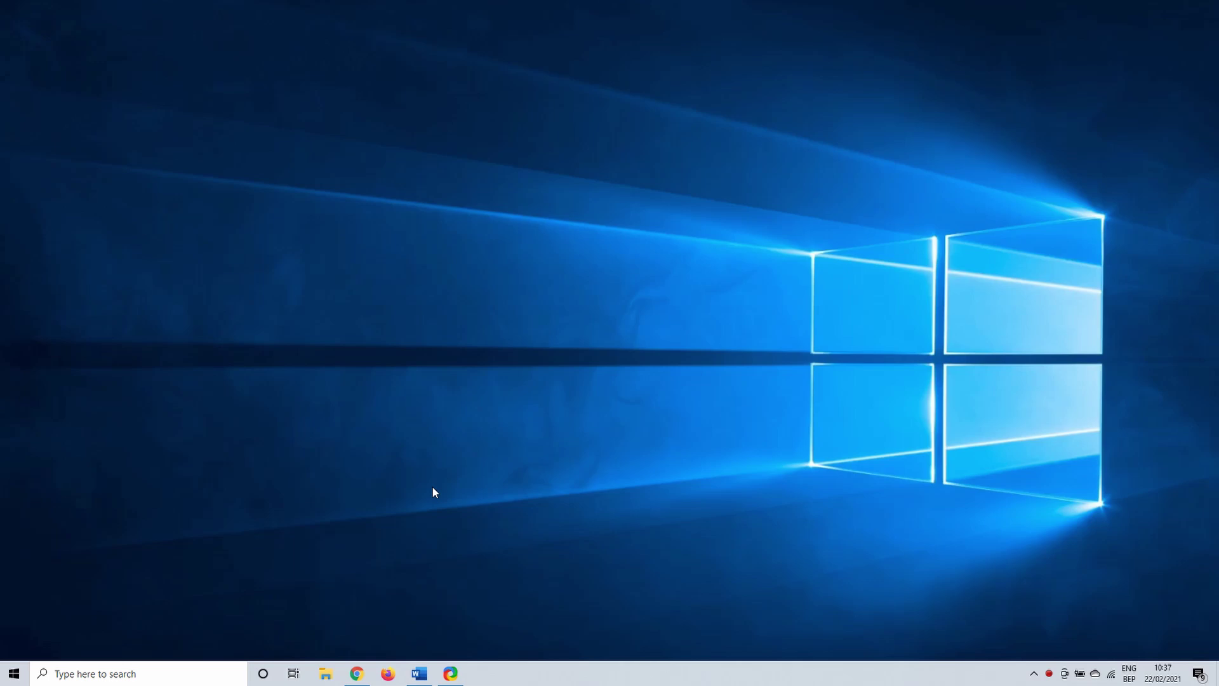
pyautogui.click(93, 664)
pyautogui.write('xbox')
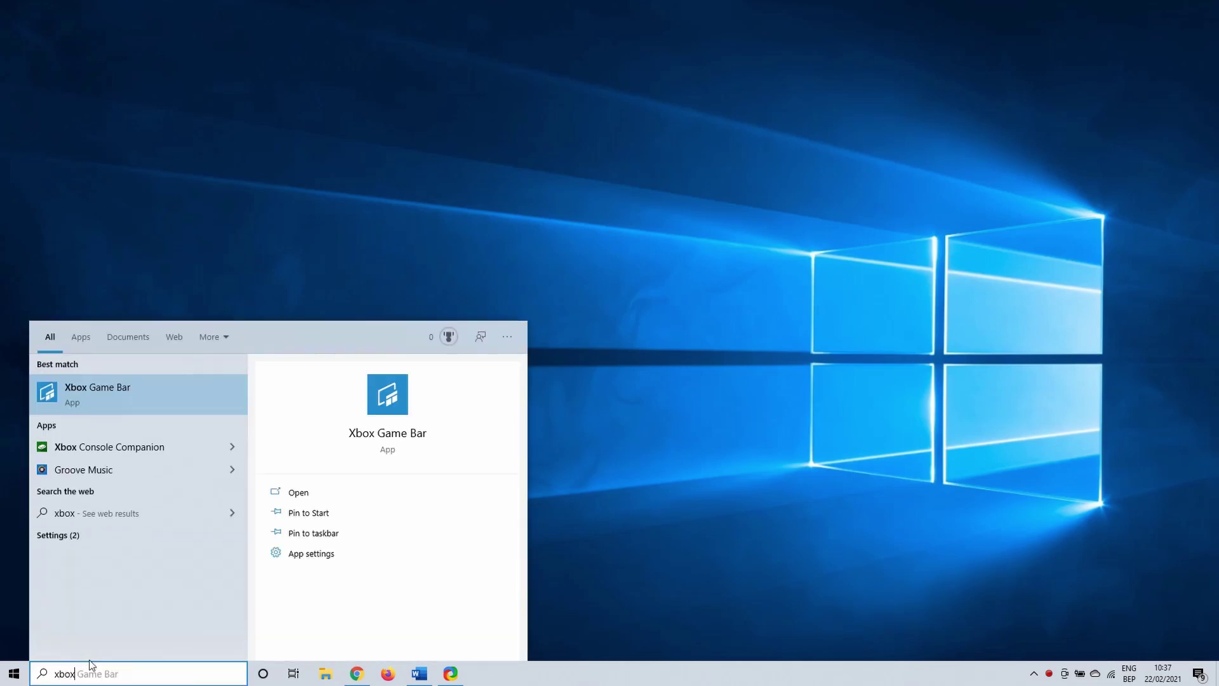
pyautogui.rightClick(124, 395)
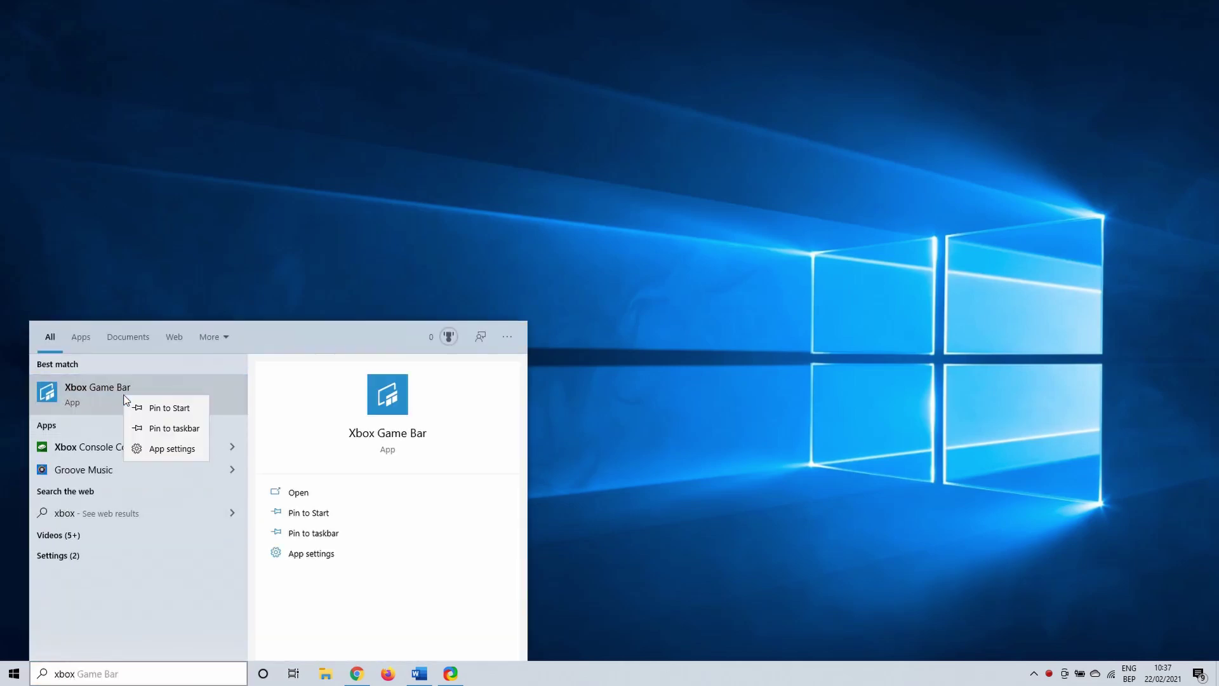
pyautogui.click(156, 449)
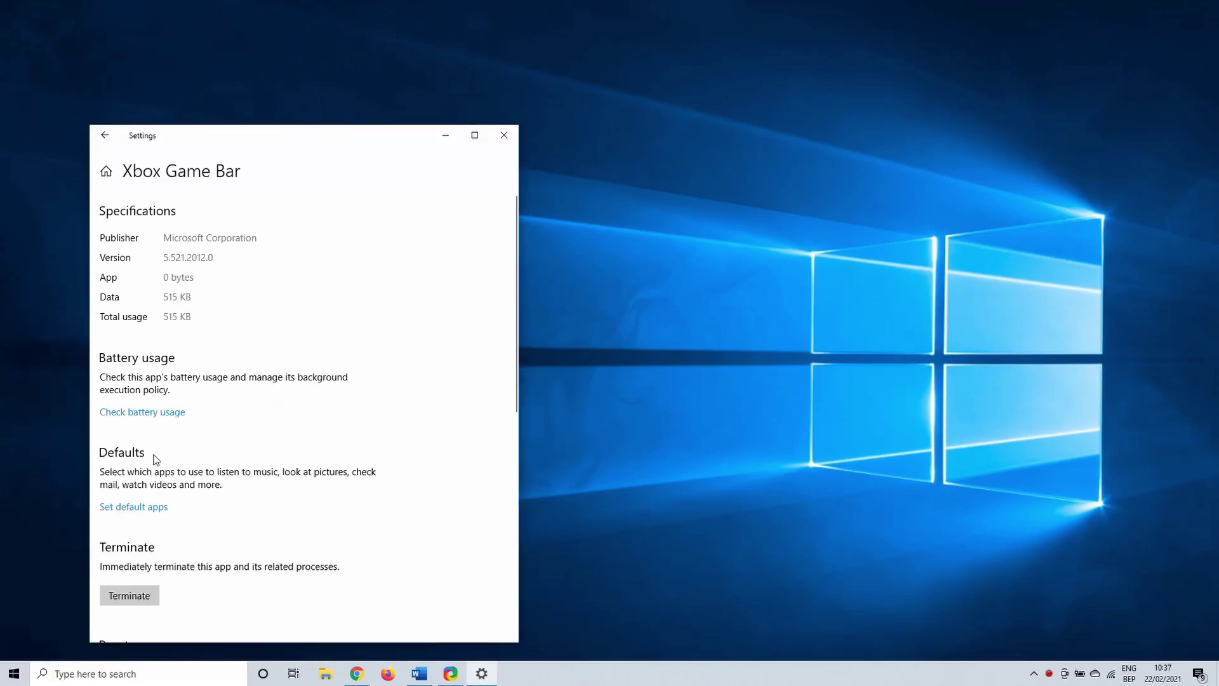
# Step: Terminate Xbox Game Bar, then repair it while keeping its data
pyautogui.scroll(-4, 244, 359)
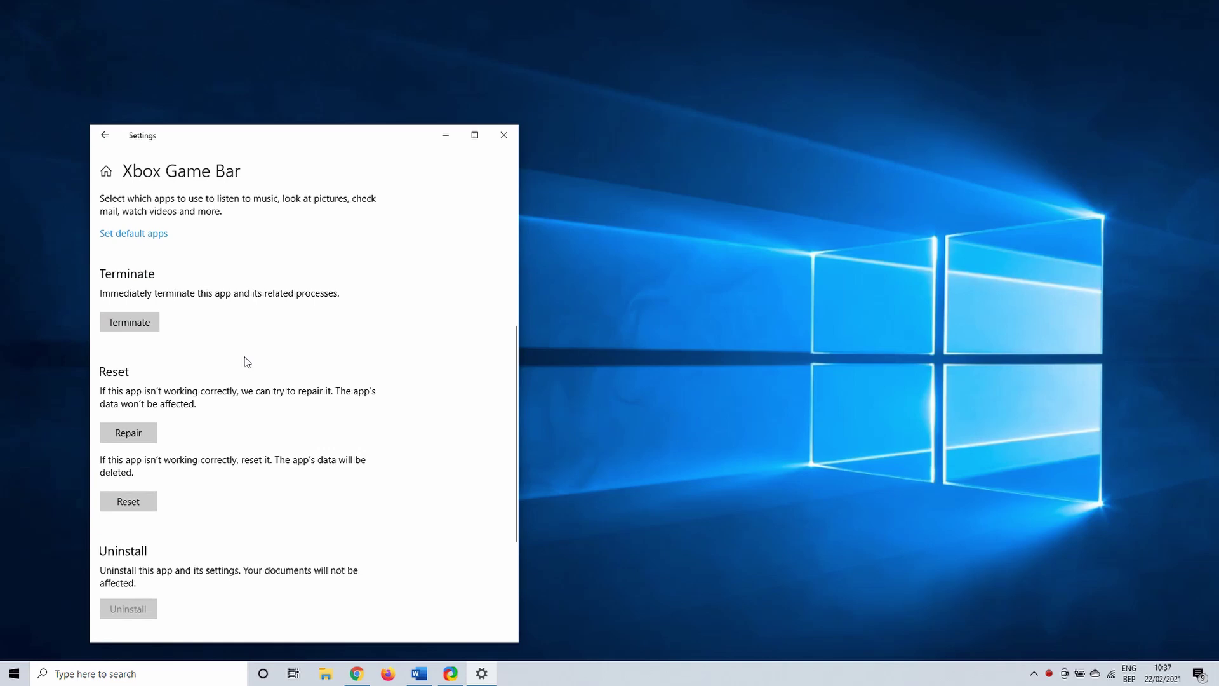
pyautogui.click(141, 326)
pyautogui.click(131, 438)
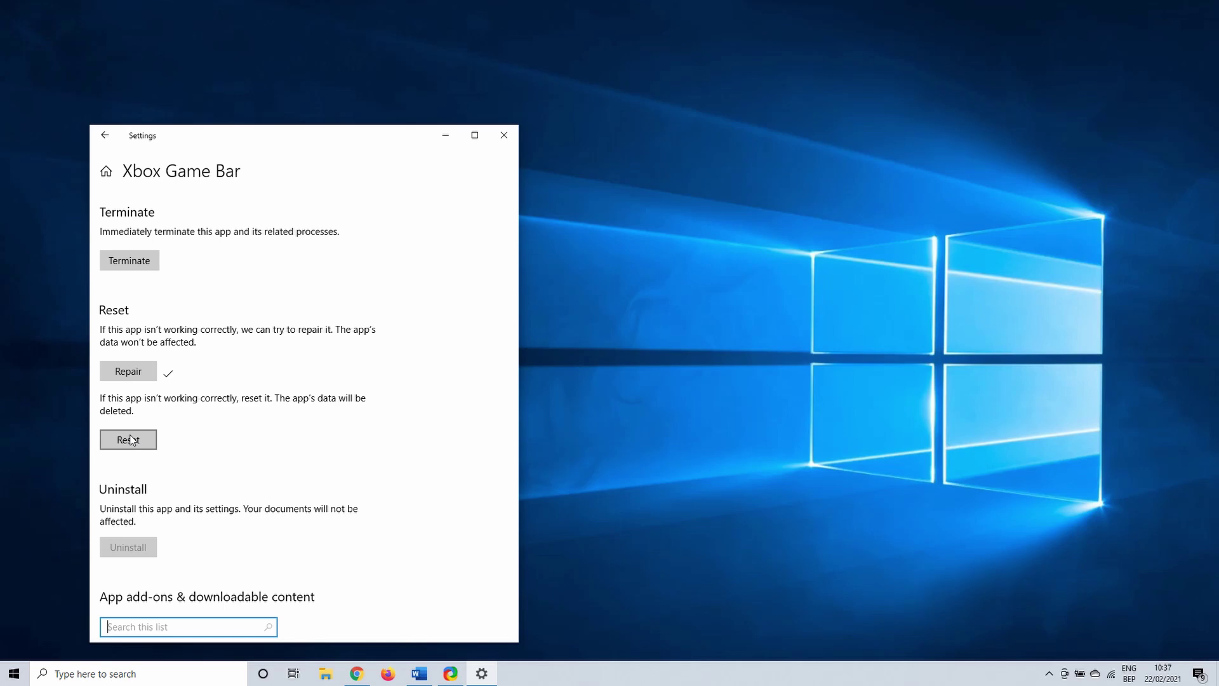
# Step: Enable automatic time and time zone, then sync the clock with time.windows.com
pyautogui.rightClick(1161, 678)
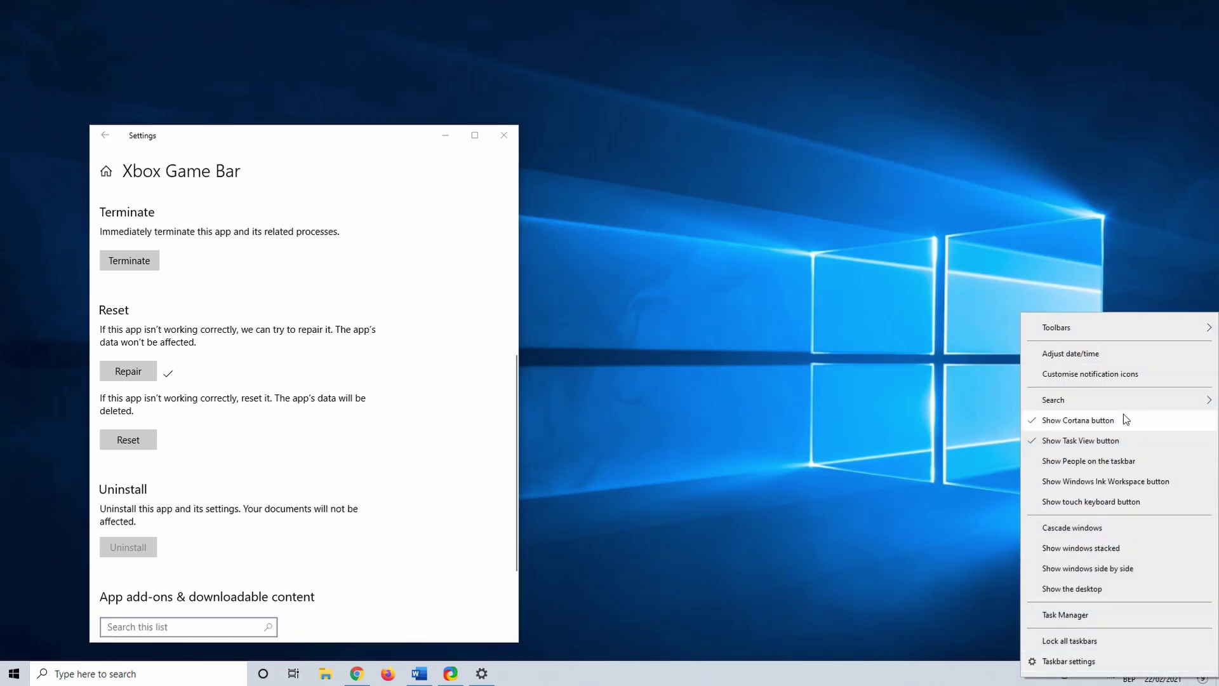
pyautogui.click(1095, 362)
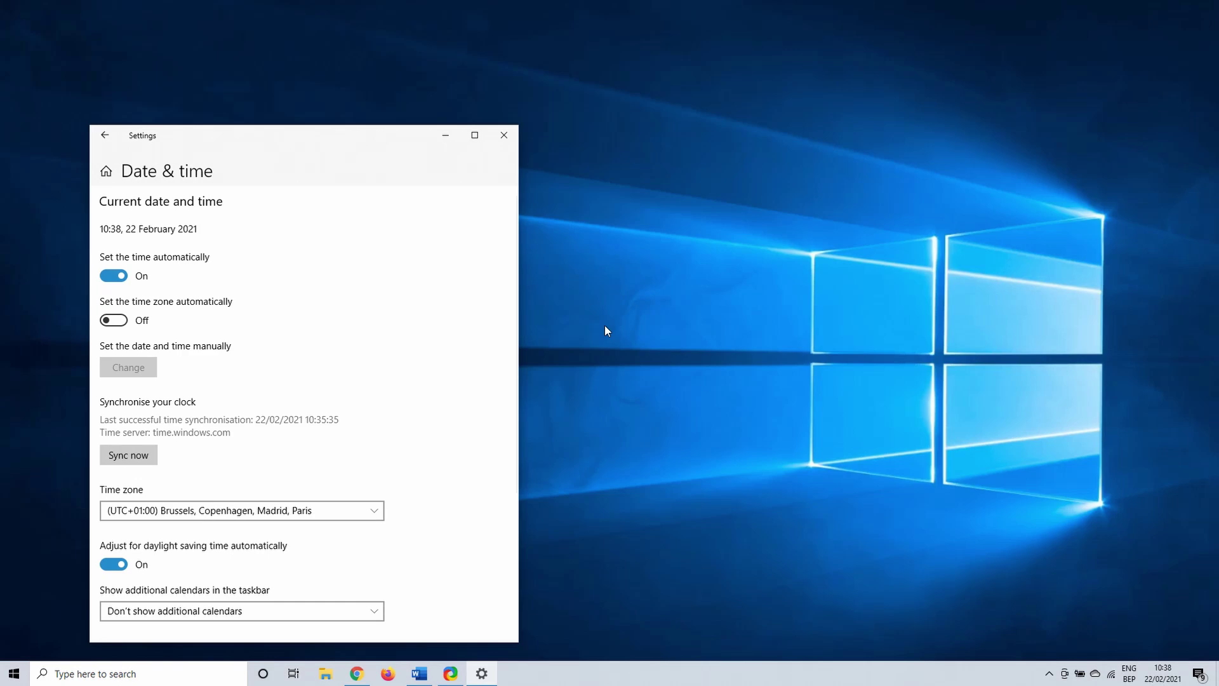
pyautogui.click(115, 278)
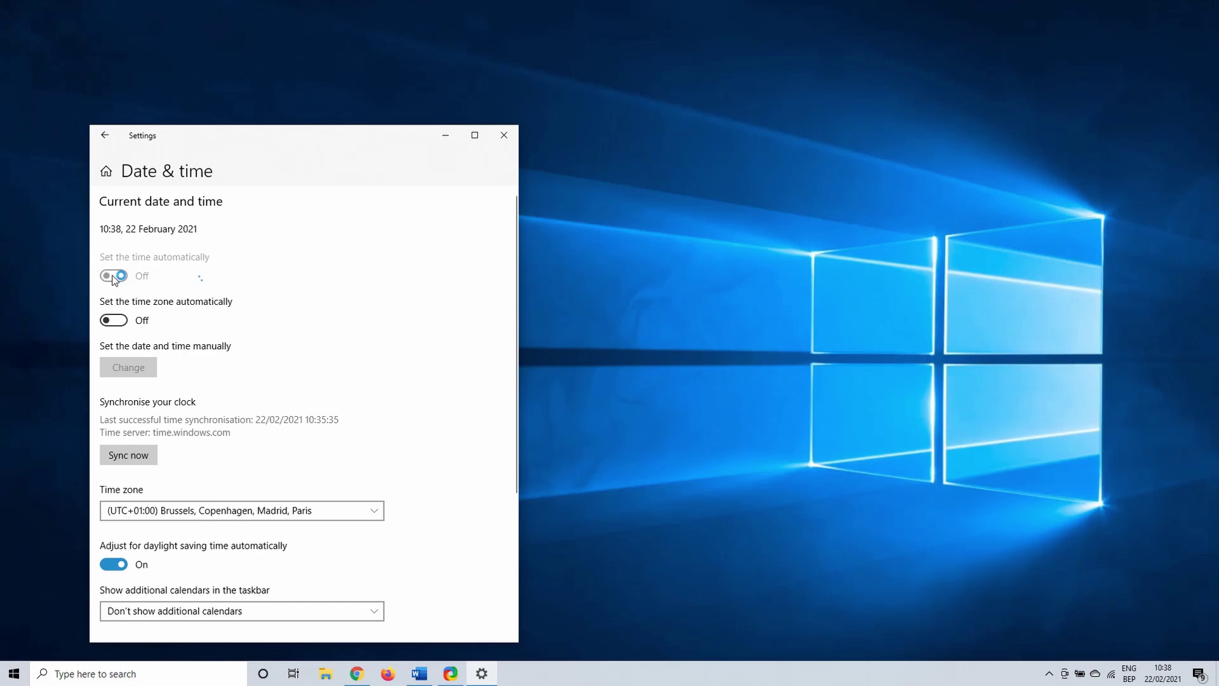
pyautogui.click(122, 278)
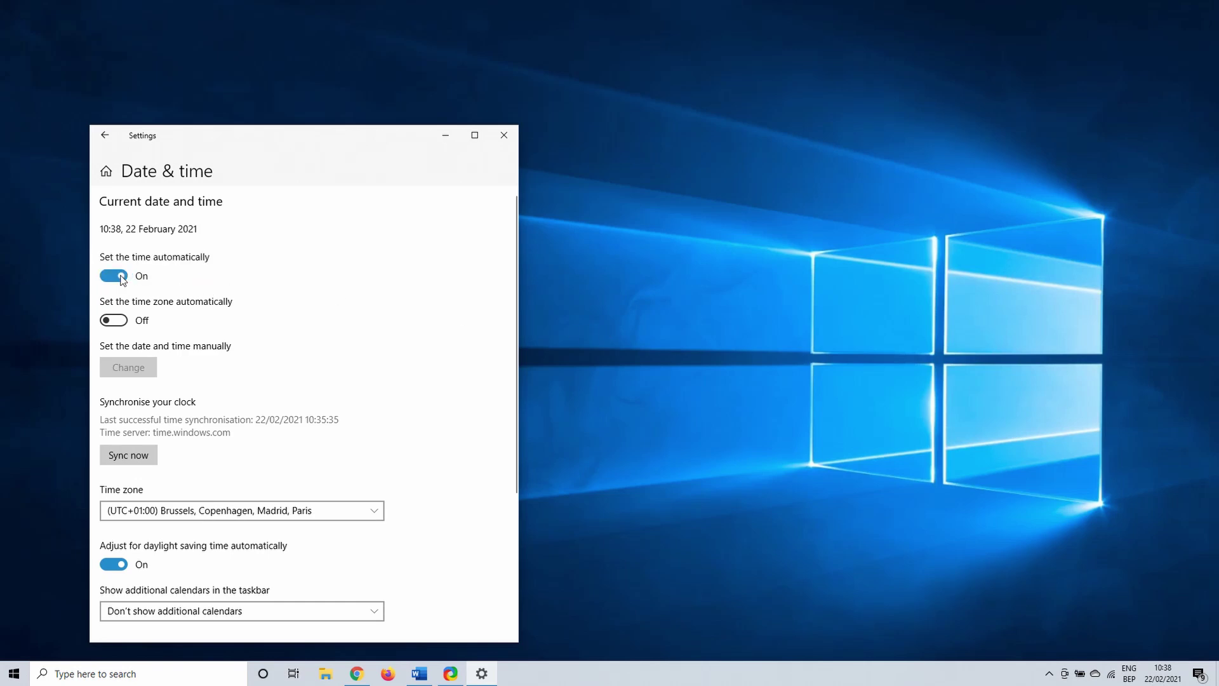
pyautogui.click(125, 321)
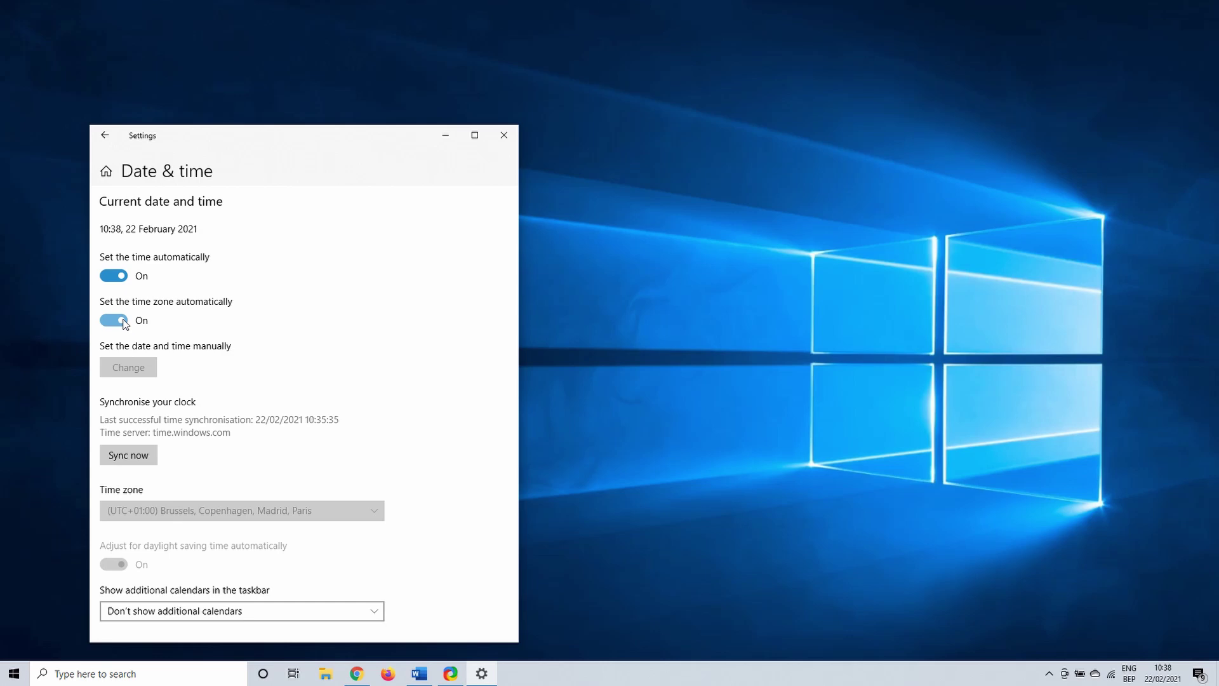
pyautogui.click(129, 456)
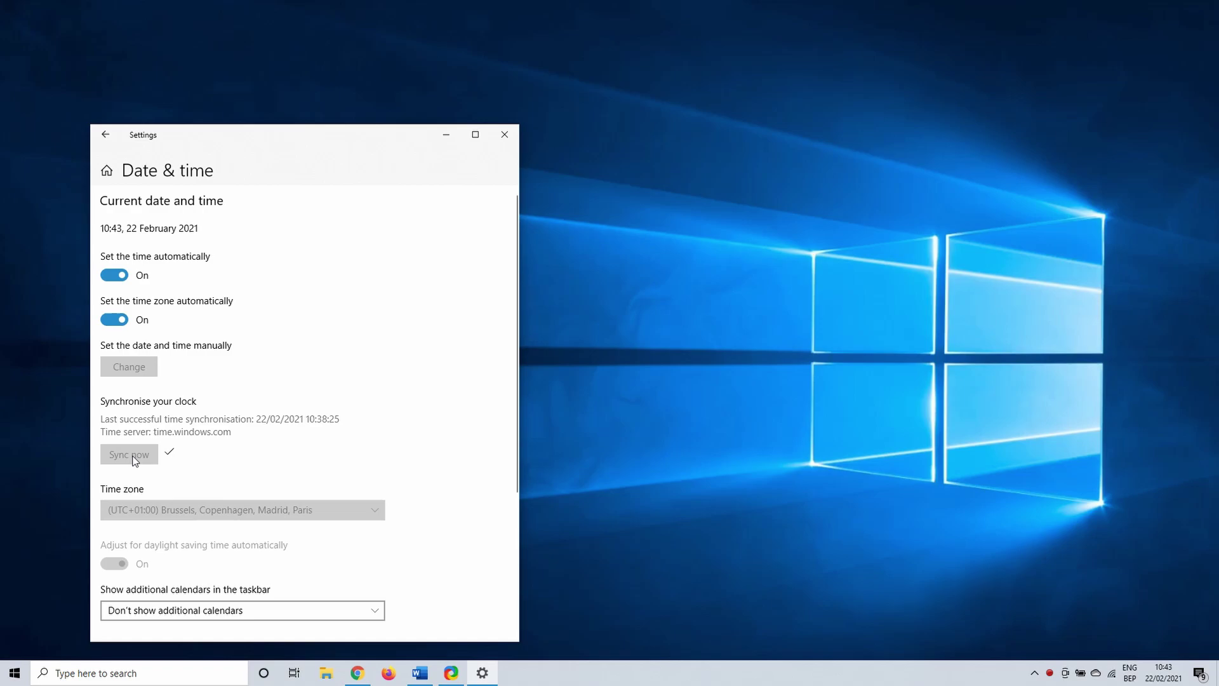
# Step: Bring up the Game Bar overlay with Win+G and briefly check its settings
pyautogui.press('super+g')
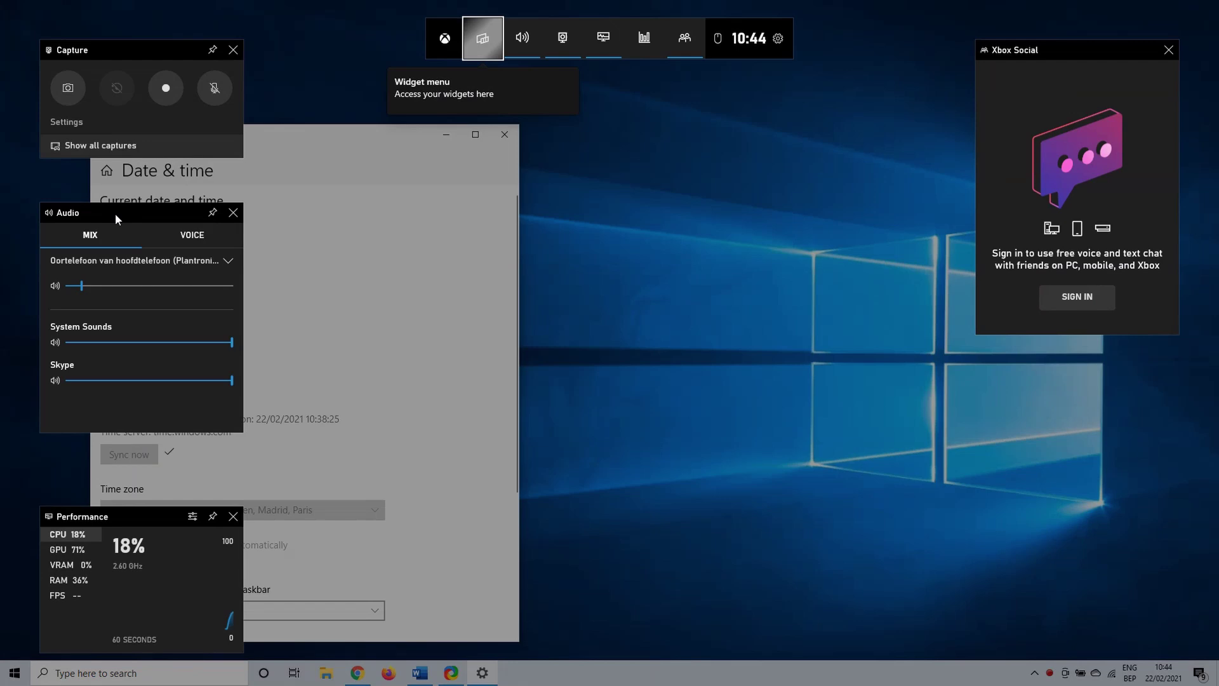
pyautogui.click(776, 42)
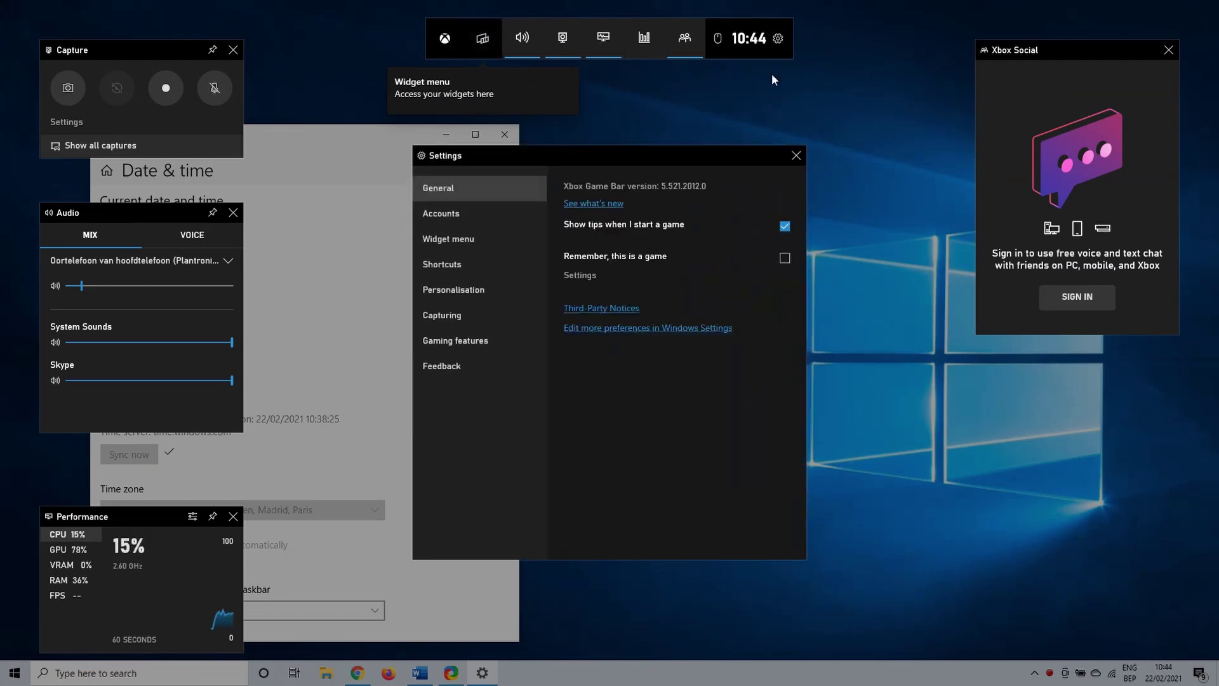
pyautogui.click(796, 154)
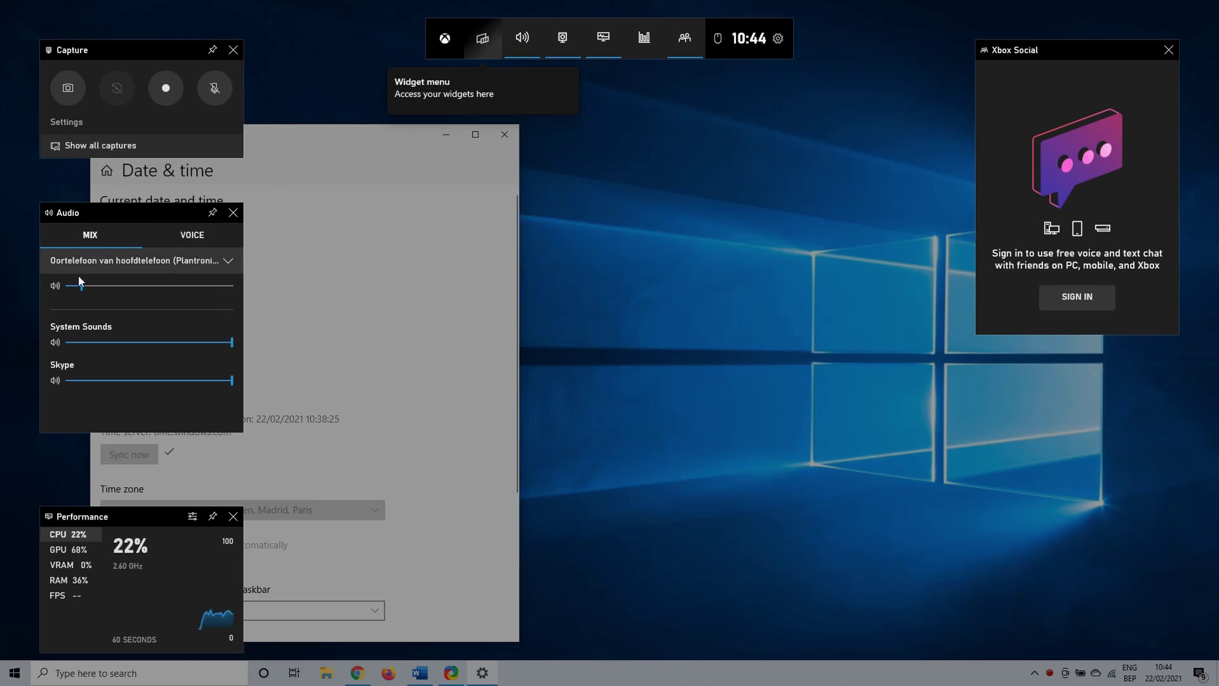
# Step: Raise the headphone volume slightly and select Plantronics C520-M headphones as audio output
pyautogui.moveTo(80, 284); pyautogui.dragTo(112, 283)
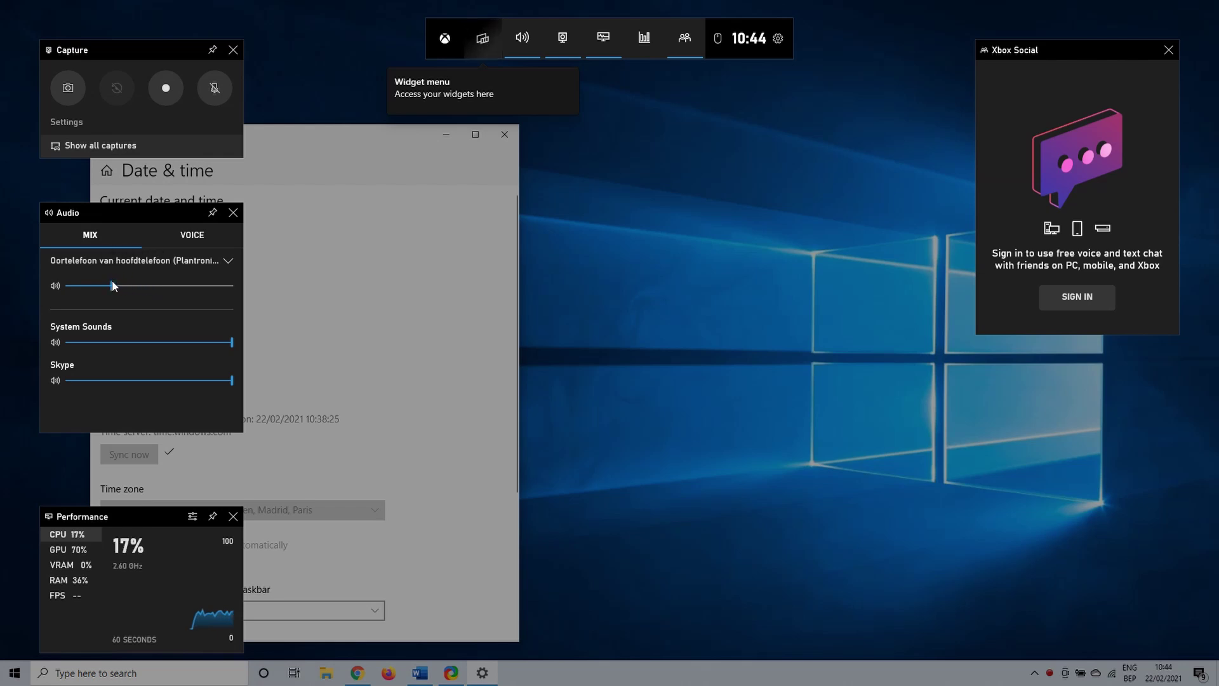
pyautogui.click(223, 263)
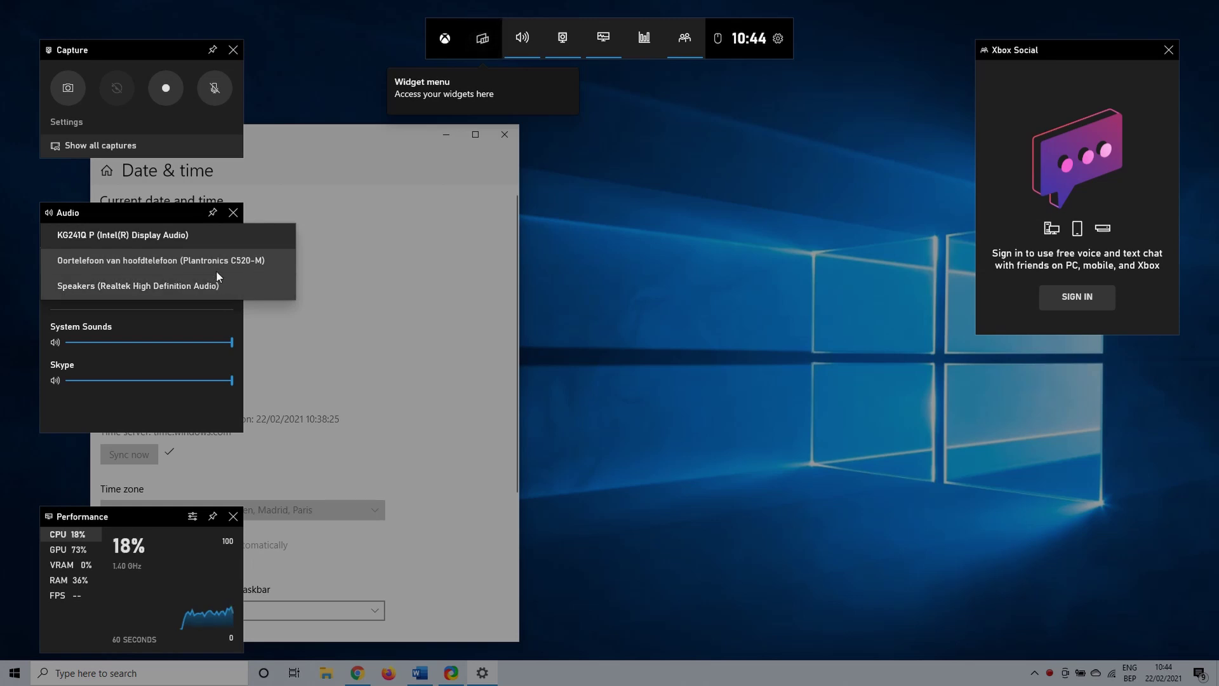
pyautogui.click(206, 260)
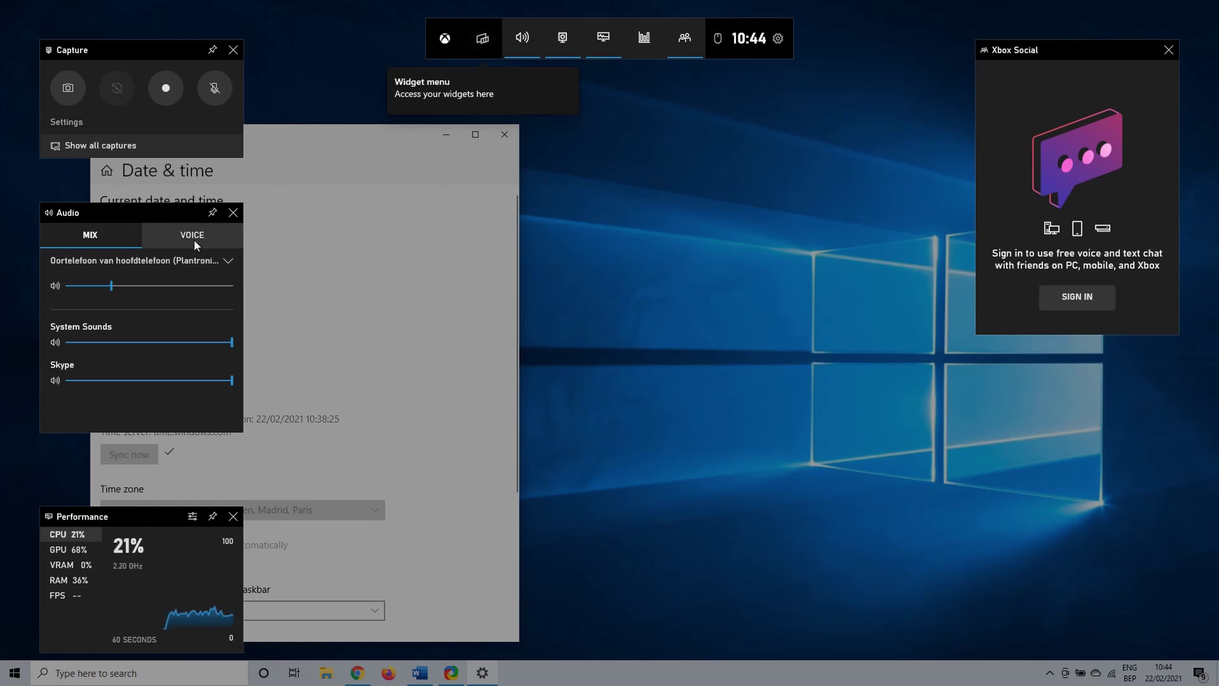
# Step: Choose the Plantronics C520-M microphone under Voice, then close the overlay
pyautogui.click(192, 236)
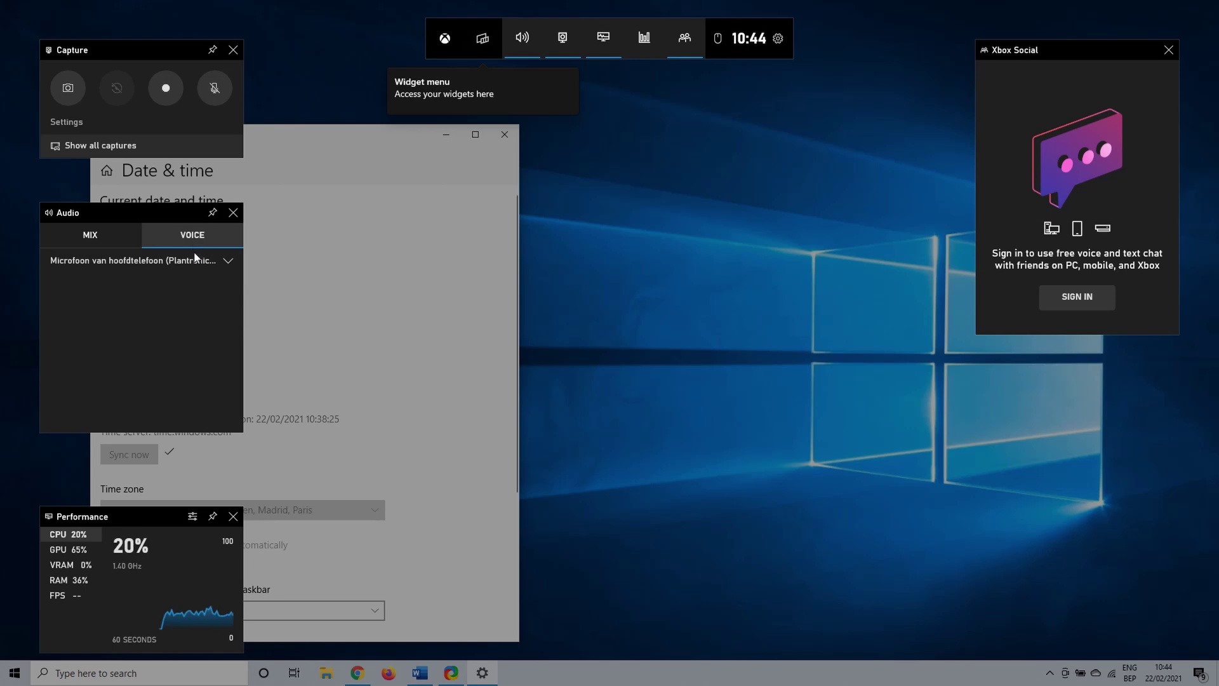
pyautogui.click(193, 261)
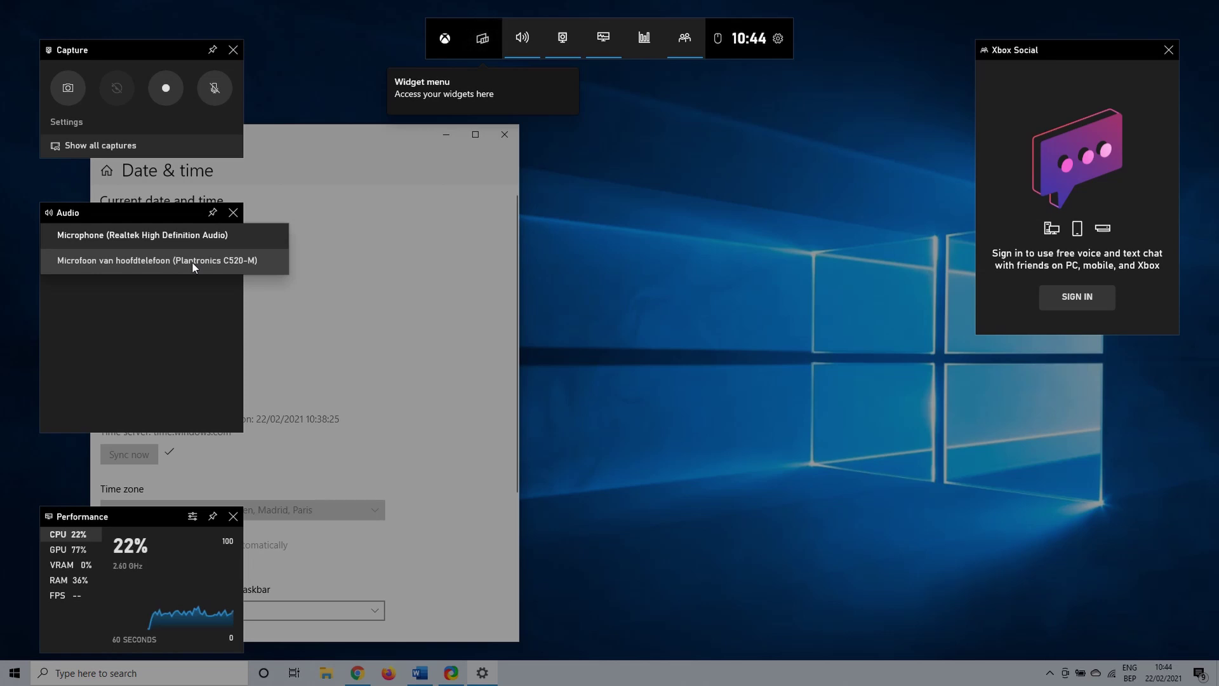
pyautogui.click(192, 262)
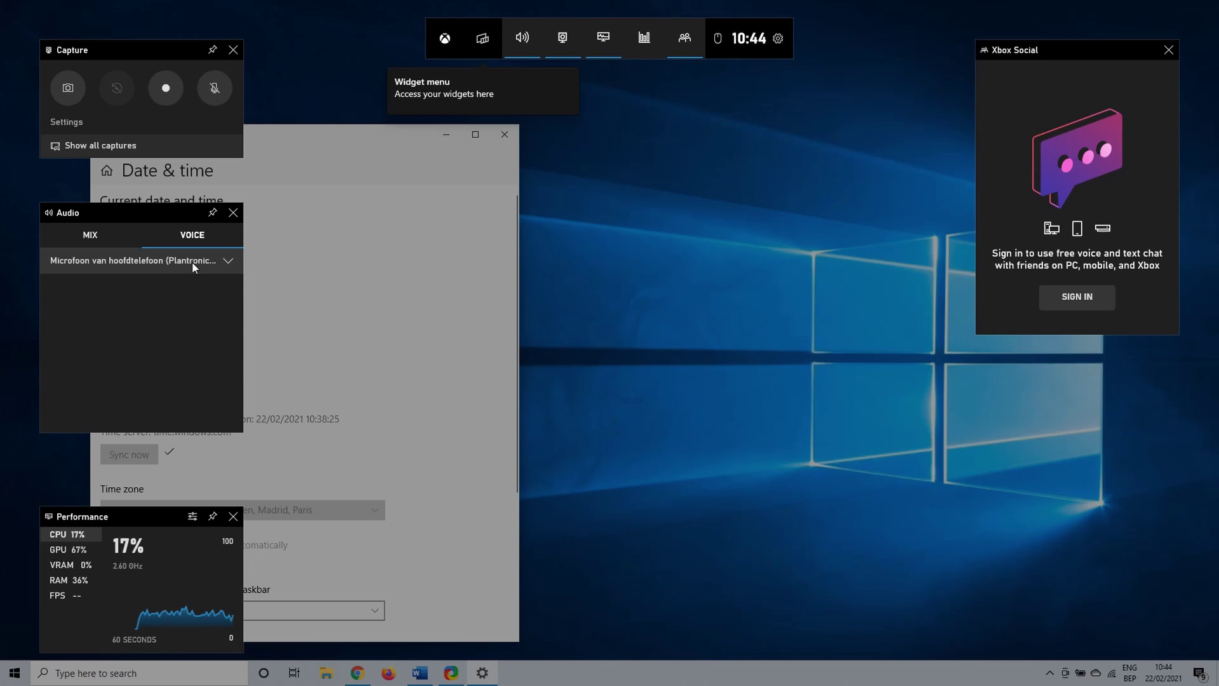
pyautogui.click(457, 250)
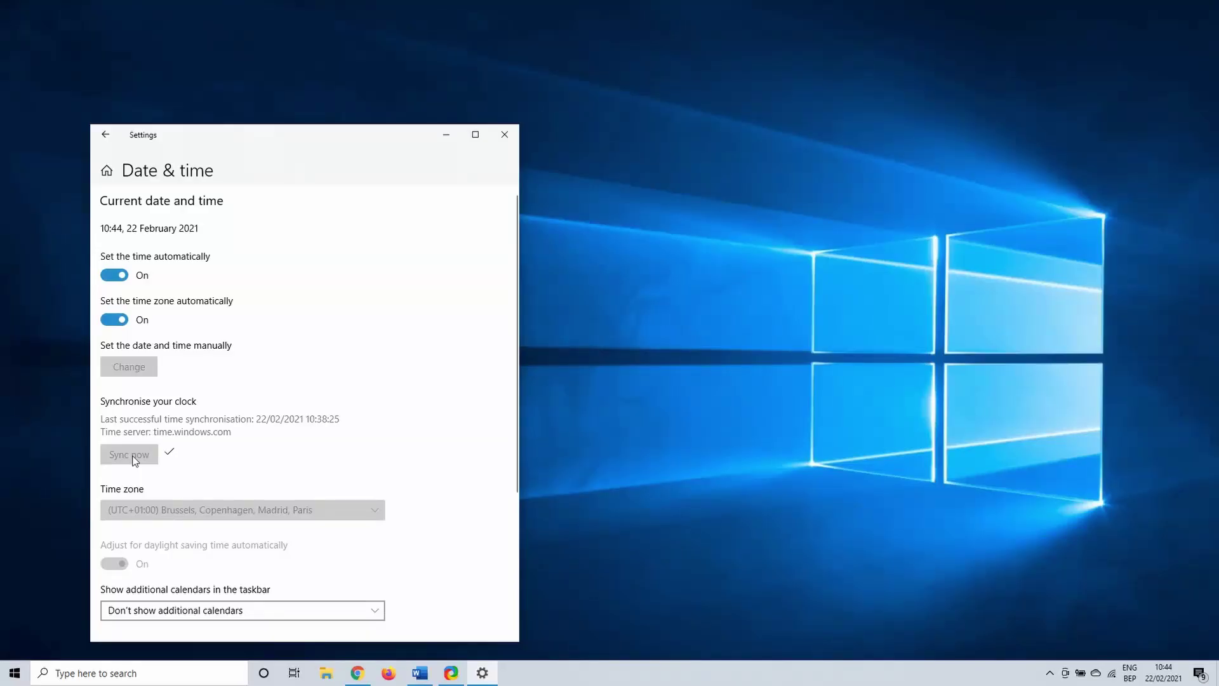
# Step: Close Date & time settings and open Xbox Game Bar's app settings via a search for 'xbox'
pyautogui.click(504, 136)
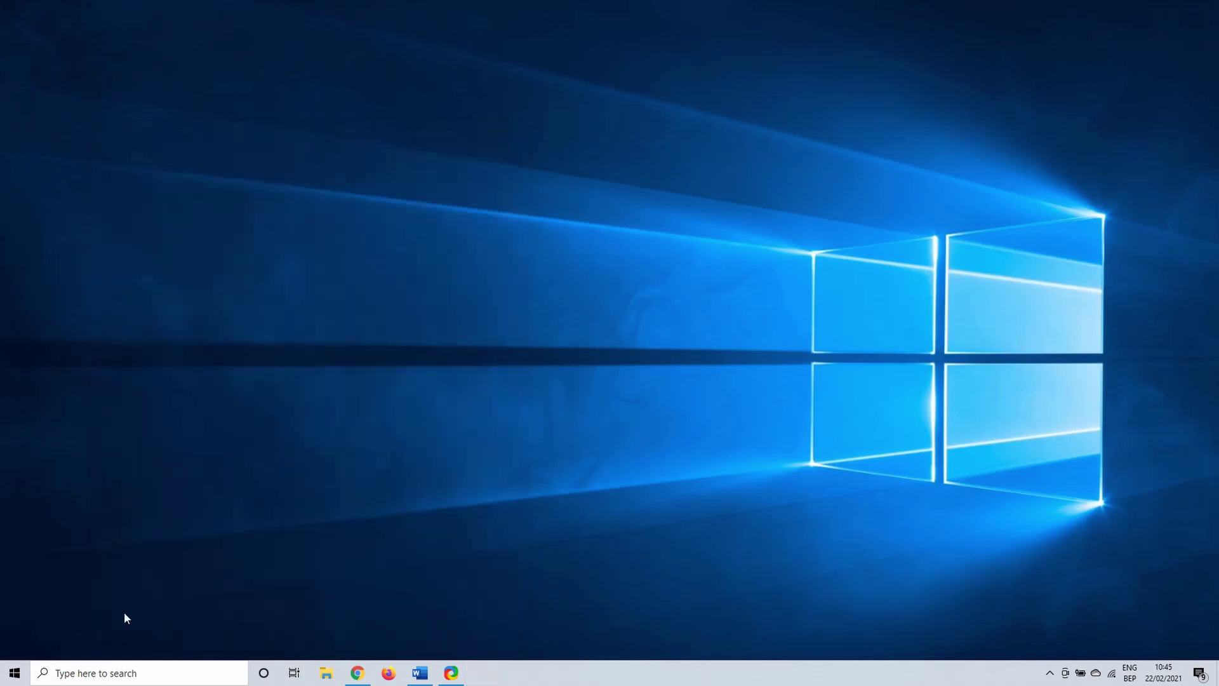
pyautogui.click(120, 670)
pyautogui.write('xbox')
pyautogui.rightClick(157, 393)
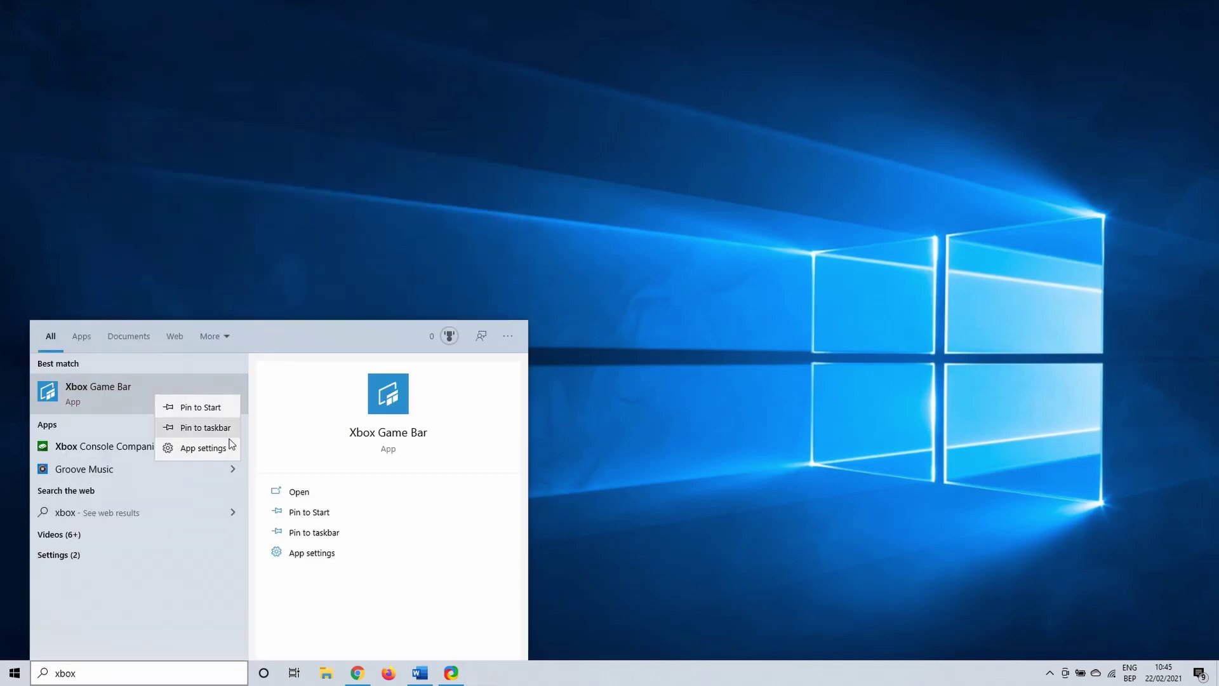
pyautogui.click(225, 448)
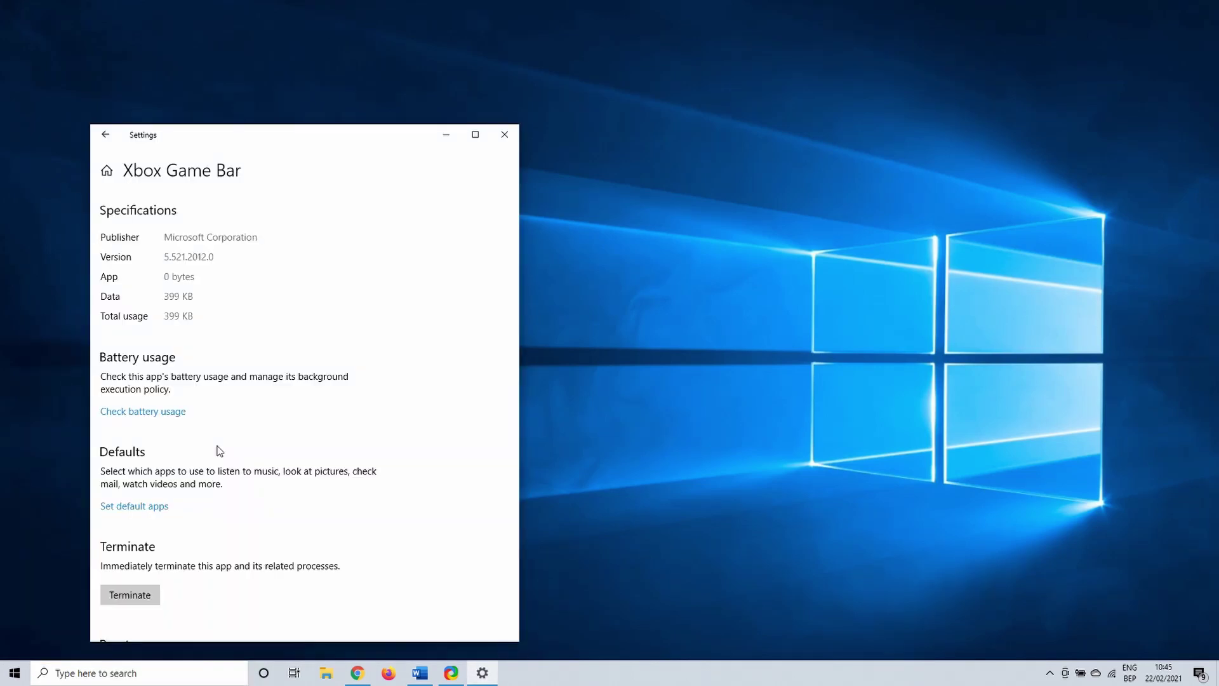
# Step: Reset Xbox Game Bar and confirm deleting its app data
pyautogui.scroll(-5, 220, 451)
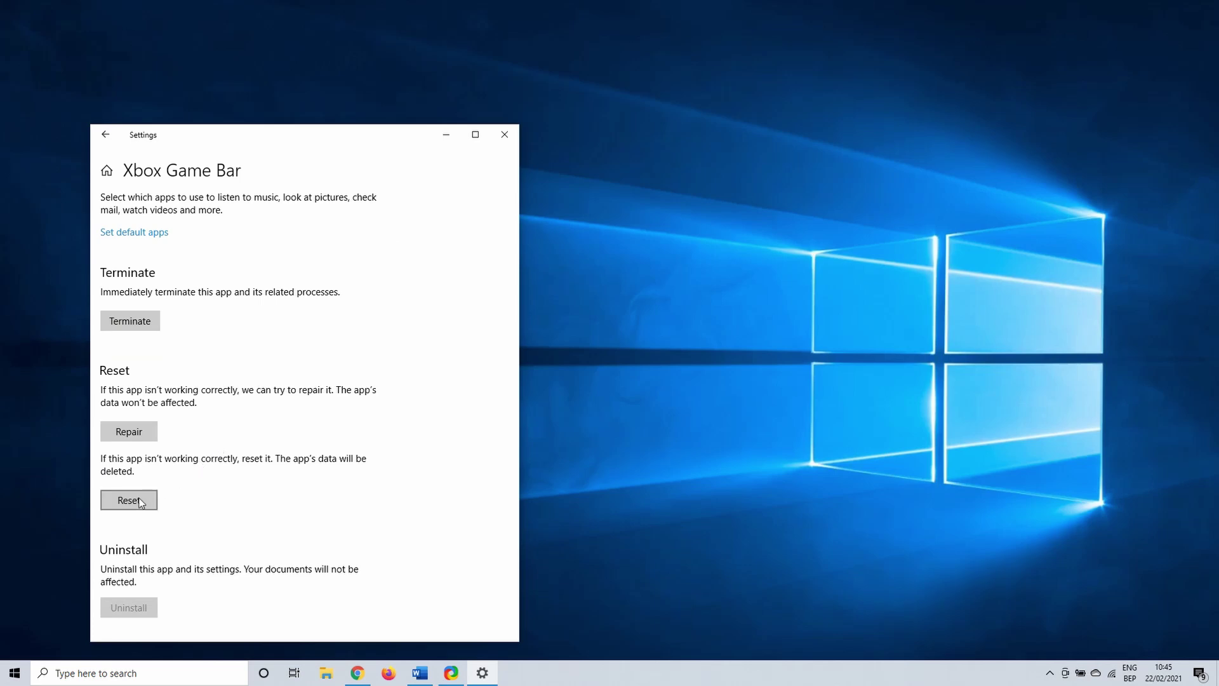
pyautogui.scroll(-2, 140, 502)
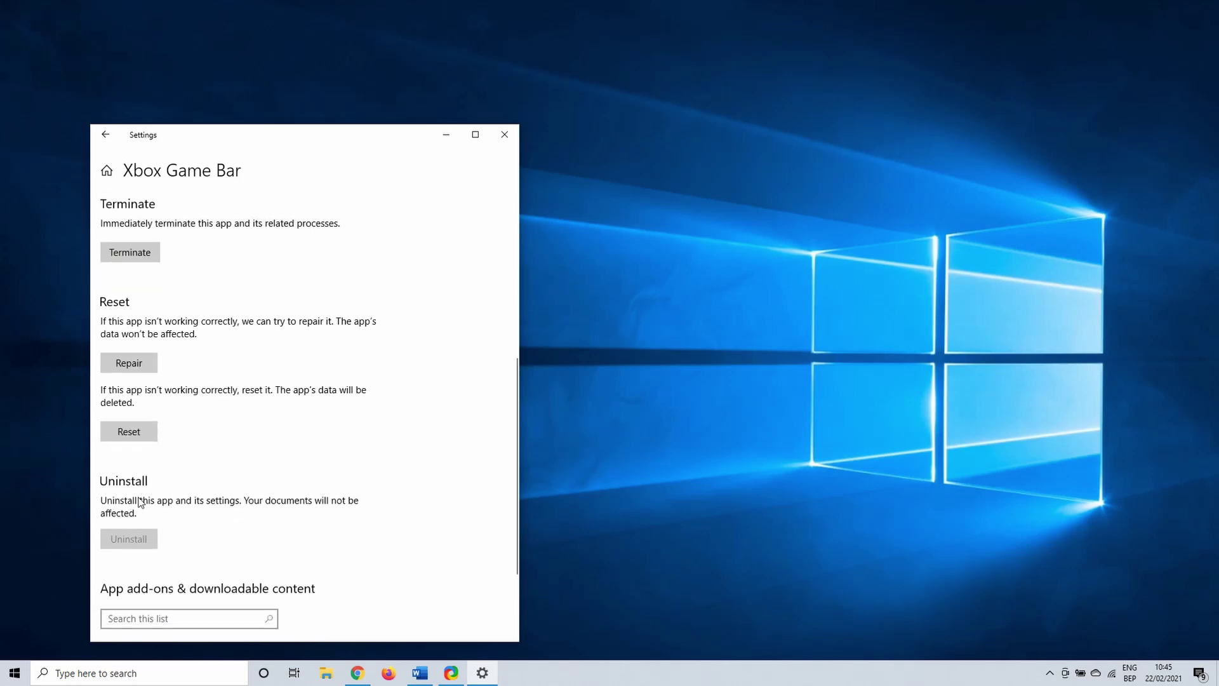
pyautogui.click(139, 437)
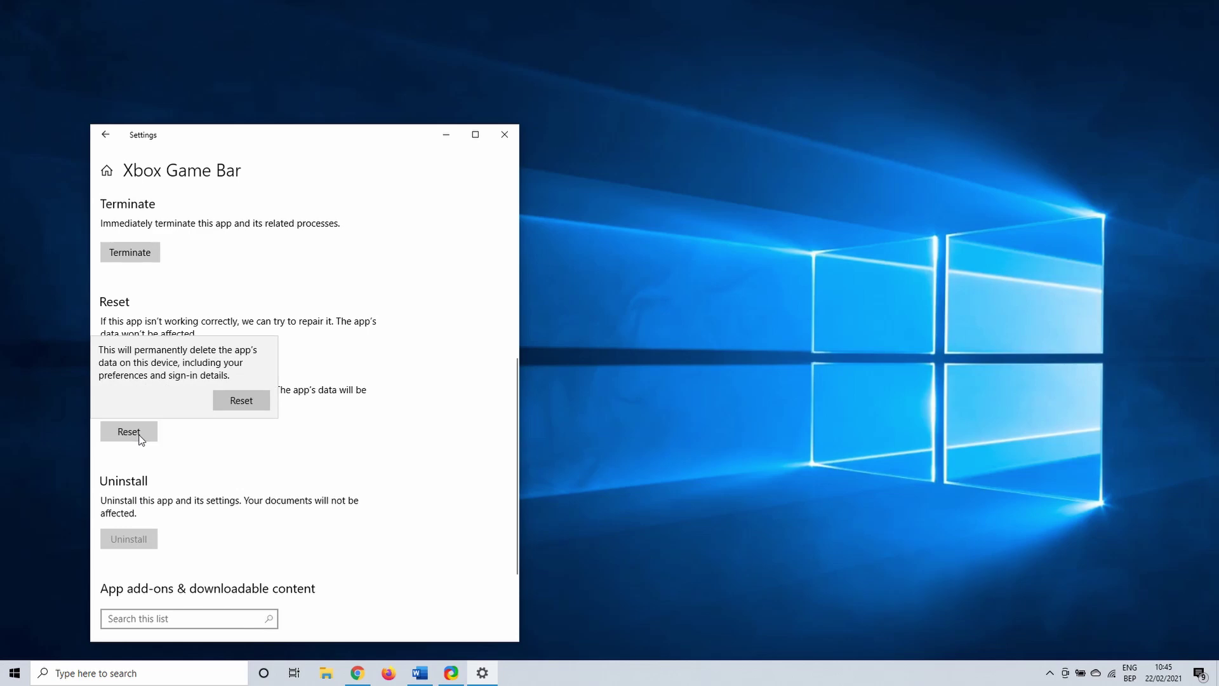
pyautogui.click(240, 407)
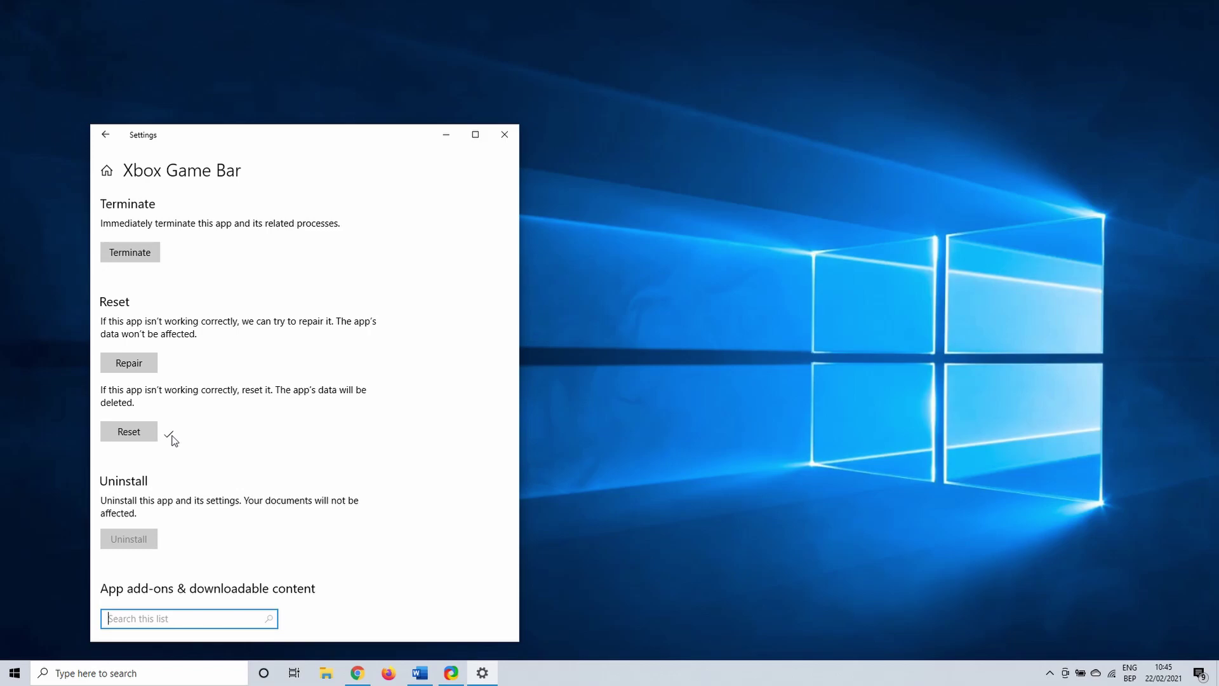
# Step: Reopen Xbox Game Bar with Win+G to show its Welcome screen after the reset
pyautogui.press('super+g')
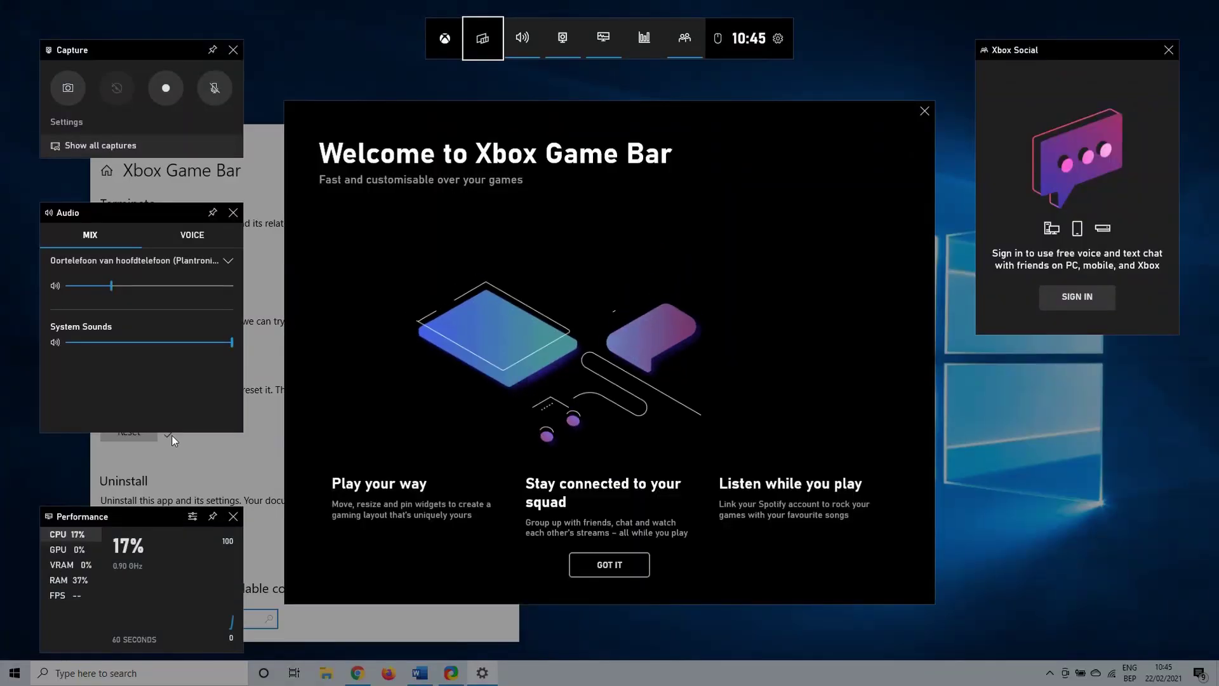